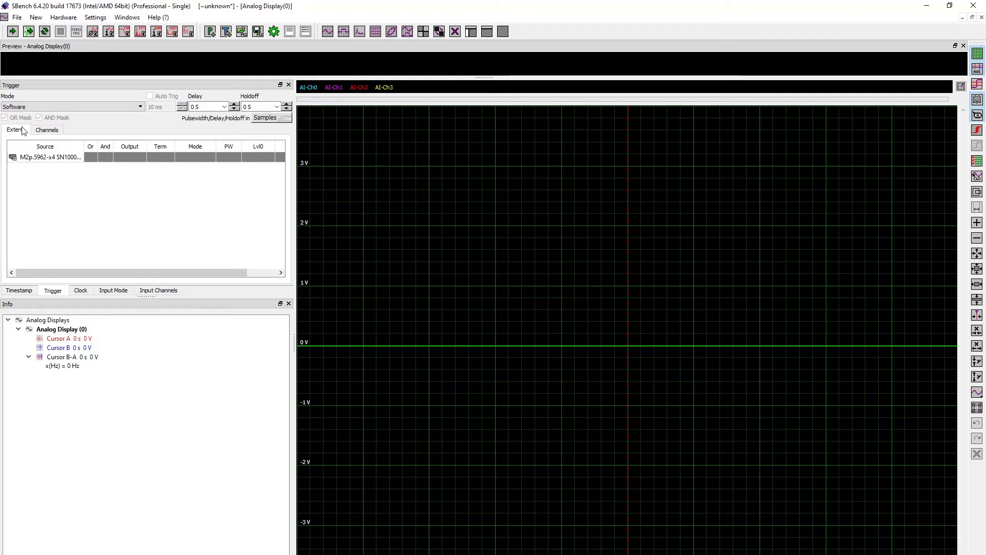
Expand the card's external trigger sources and bring up its channel trigger sources.
{"action": "double_click", "coordinate": [15, 159]}
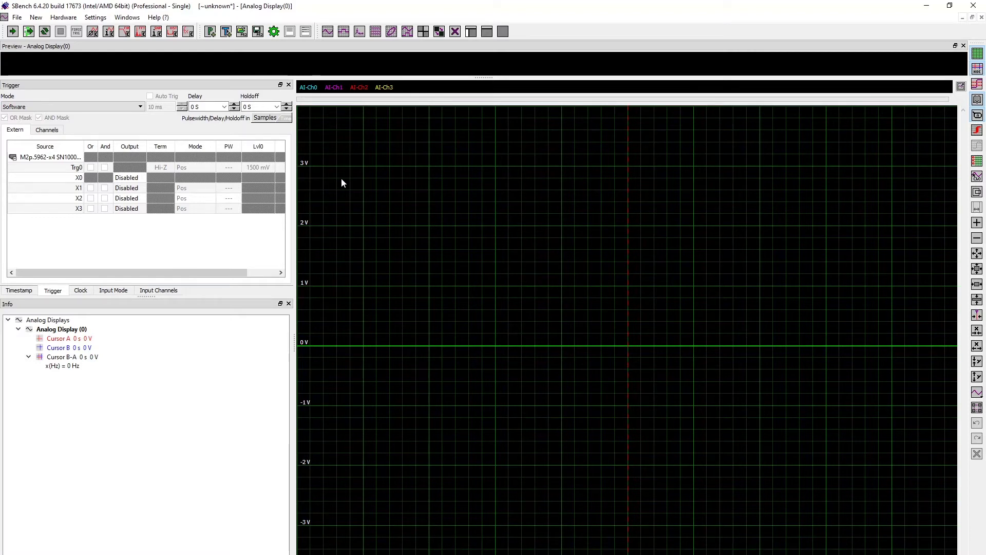
{"action": "left_click", "coordinate": [51, 130]}
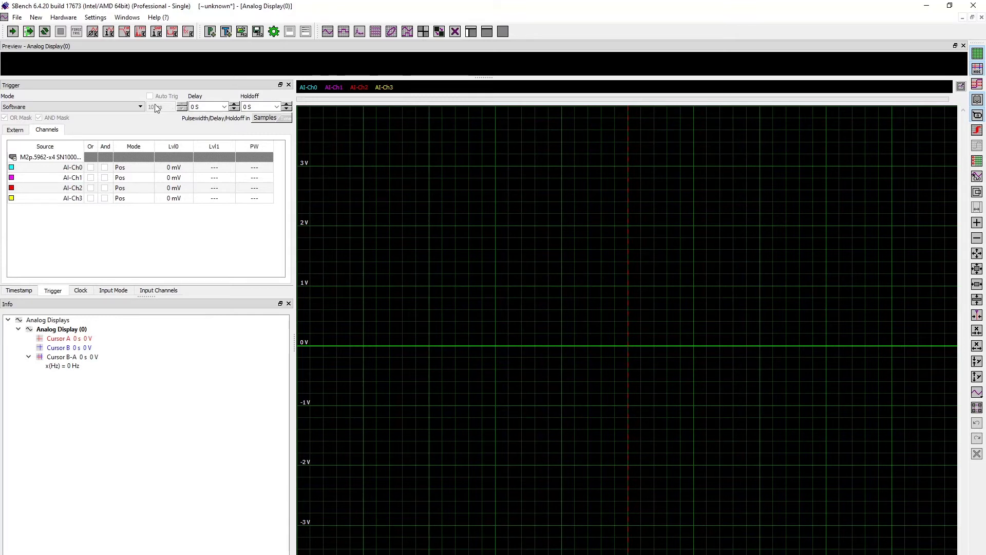
Set the trigger mode to Multiple hardware sources with AND/OR and include AI-Ch0 in the OR combination.
{"action": "left_click", "coordinate": [114, 108]}
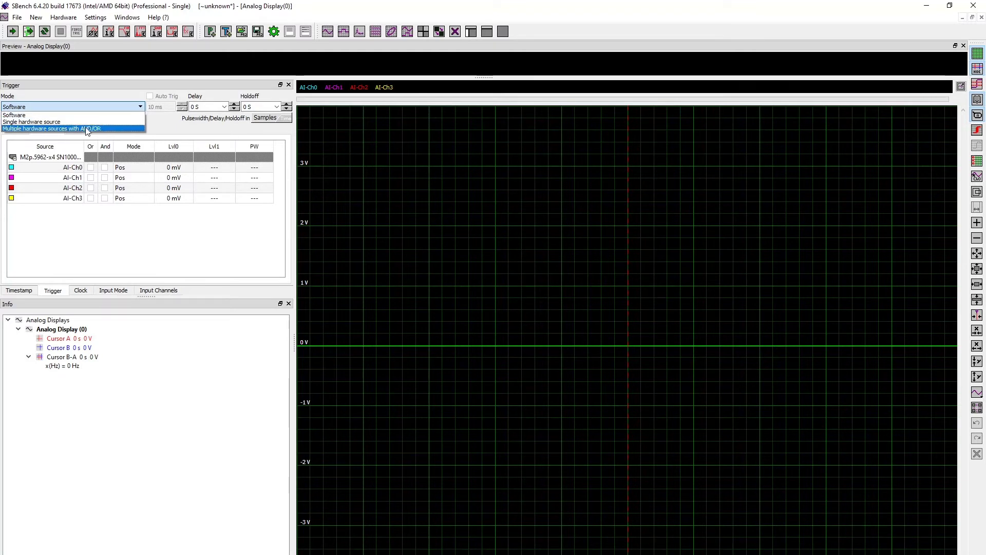
{"action": "left_click", "coordinate": [124, 130]}
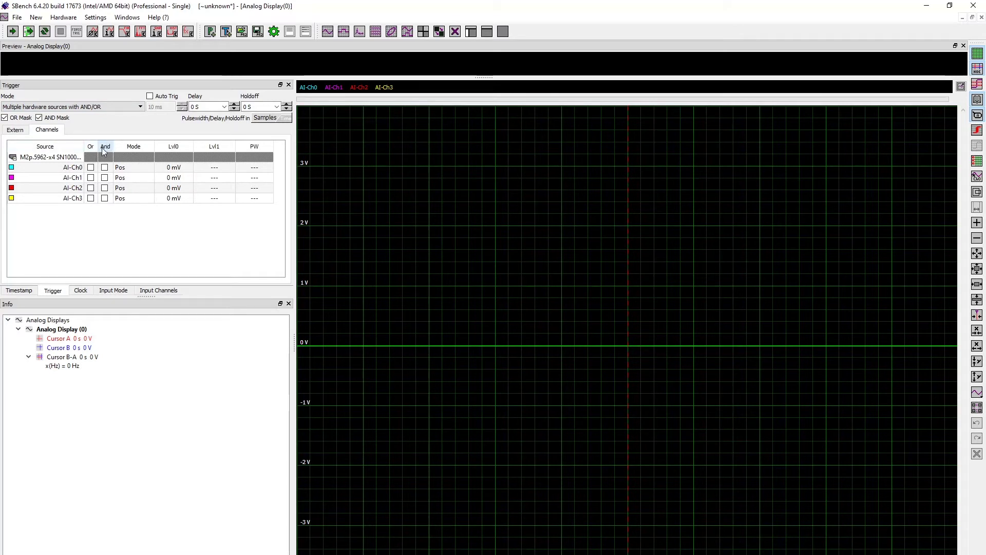
{"action": "left_click", "coordinate": [90, 167]}
Try adding AI-Ch1 to the OR combination and AI-Ch2 and AI-Ch3 to the AND combination, and clear these selections again.
{"action": "left_click", "coordinate": [91, 178]}
{"action": "left_click", "coordinate": [105, 187]}
{"action": "left_click", "coordinate": [105, 198]}
{"action": "left_click", "coordinate": [91, 177]}
{"action": "left_click", "coordinate": [105, 188]}
{"action": "left_click", "coordinate": [105, 198]}
Change the trigger mode to Single hardware source and select AI-Ch3 as the trigger channel.
{"action": "left_click", "coordinate": [83, 107]}
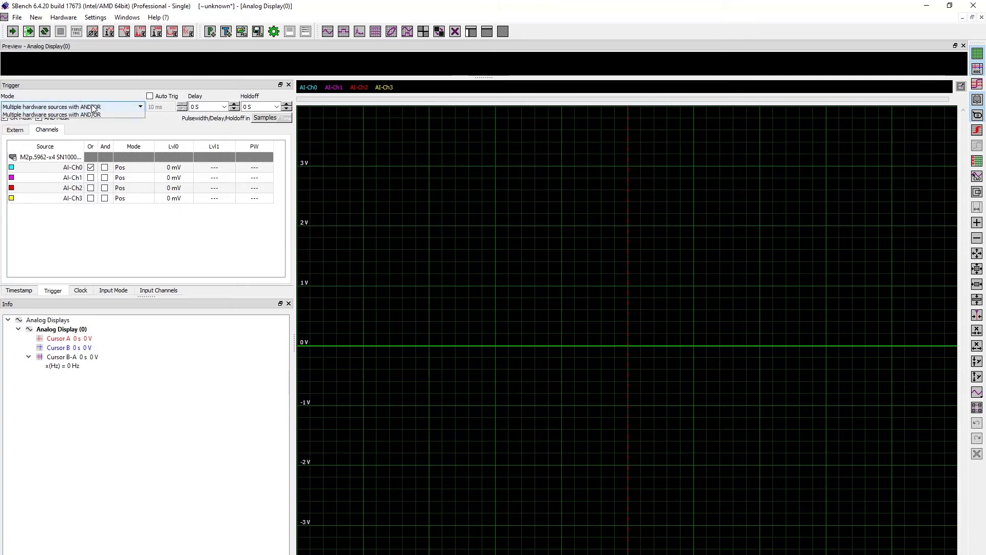
{"action": "left_click", "coordinate": [95, 122]}
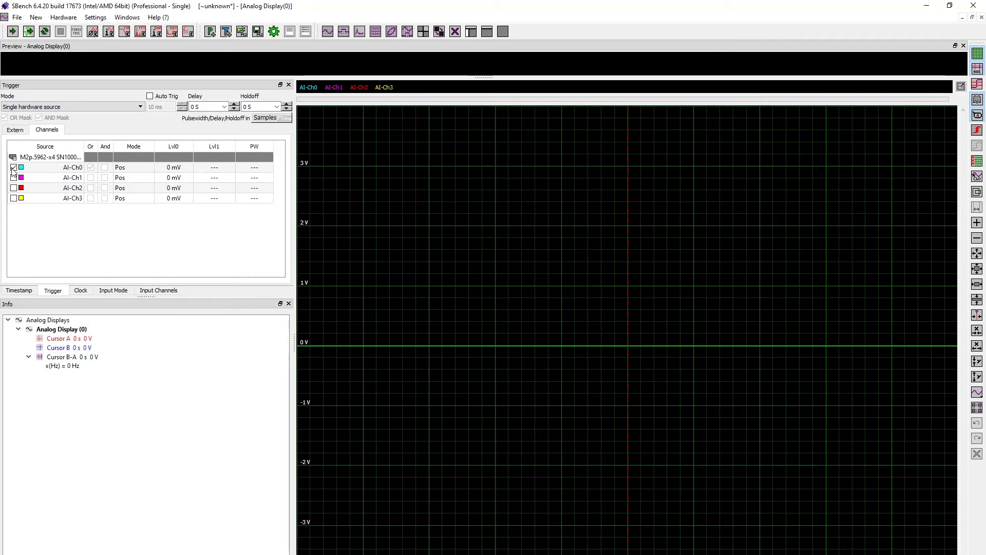
{"action": "left_click", "coordinate": [14, 187]}
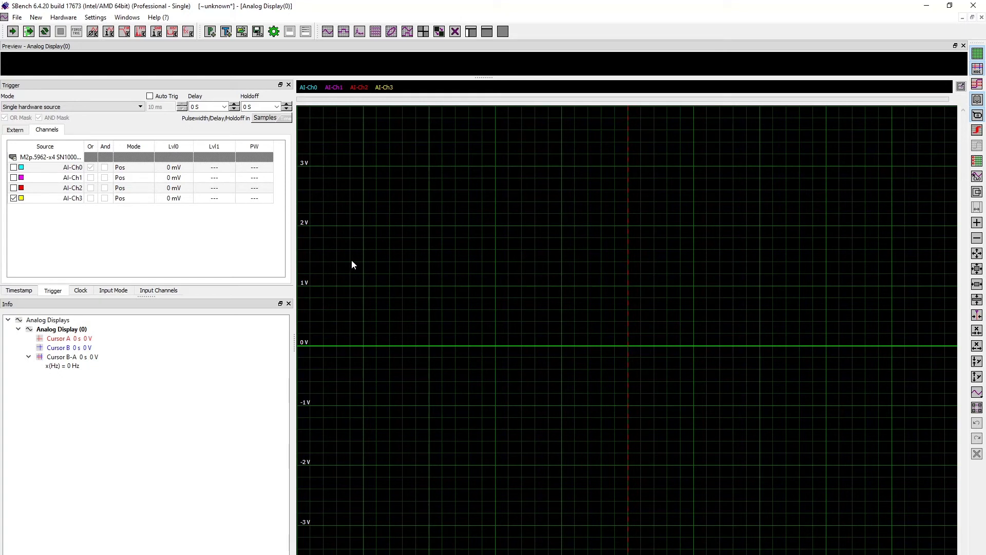
Configure the AI-Ch3 channel trigger as a Pulsewidth trigger for long negative pulses.
{"action": "double_click", "coordinate": [72, 198]}
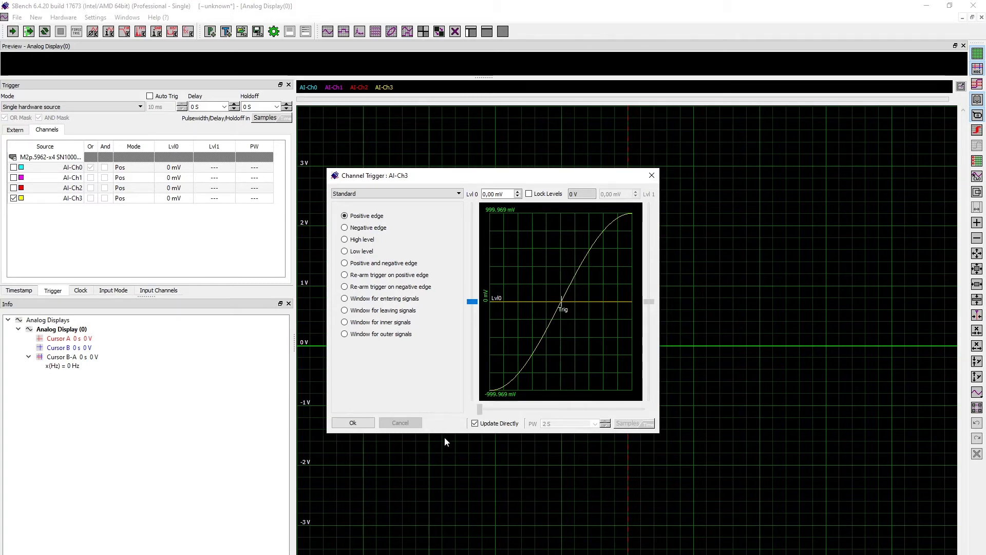
{"action": "left_click", "coordinate": [409, 193]}
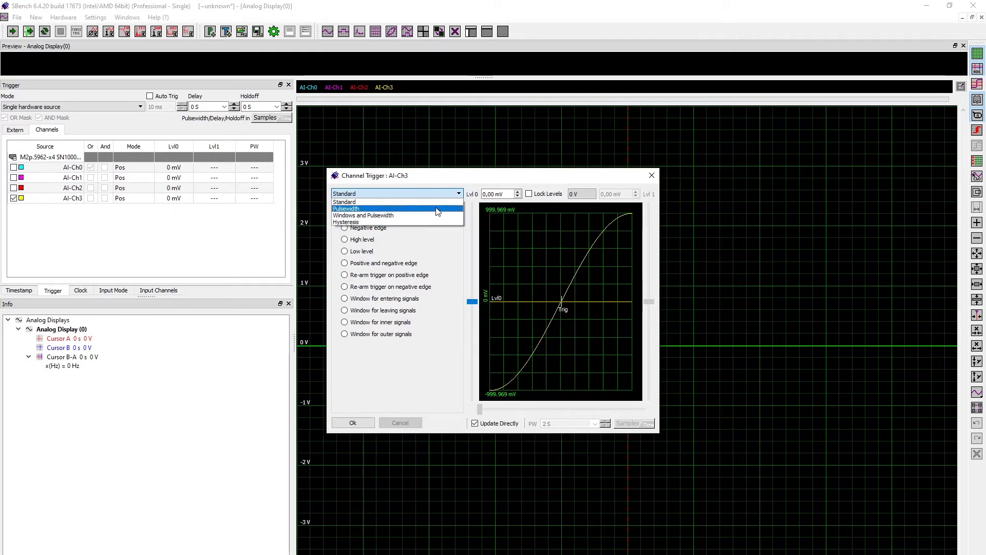
{"action": "left_click", "coordinate": [437, 210]}
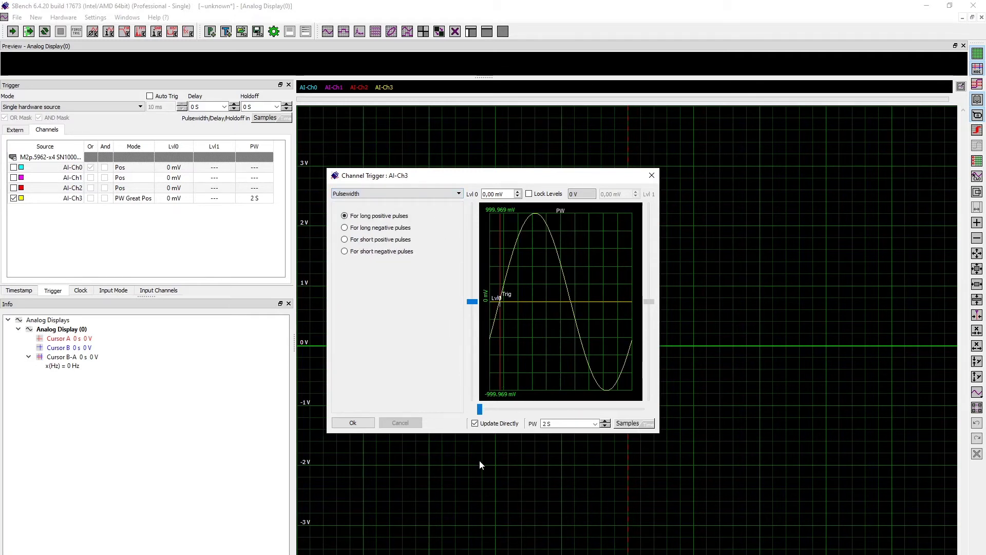
{"action": "left_click", "coordinate": [401, 231]}
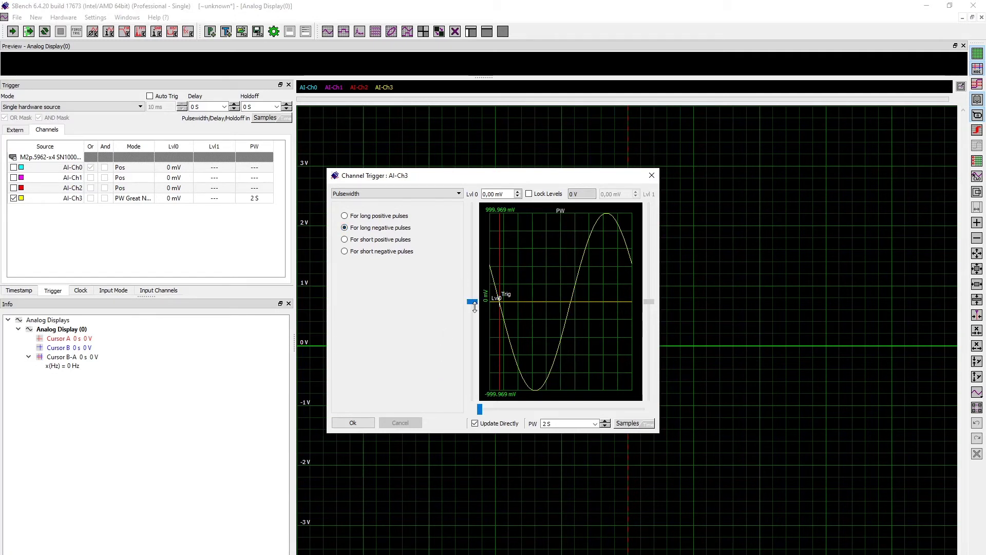
Set the AI-Ch3 trigger level 0 to about 285 mV and the pulsewidth to about 1.016 GS, and accept the settings.
{"action": "left_click_drag", "start_coordinate": [472, 301], "coordinate": [472, 274]}
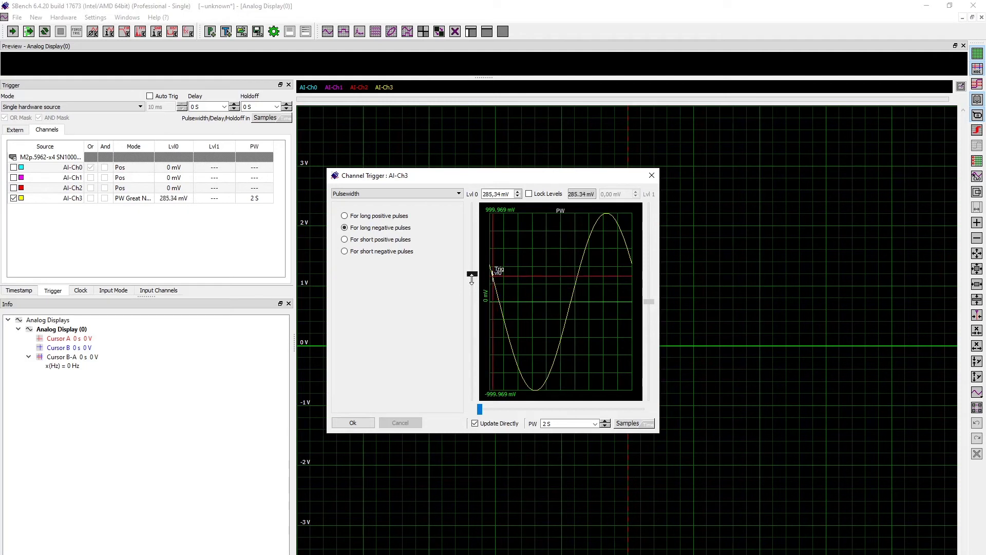
{"action": "mouse_move", "coordinate": [479, 409]}
{"action": "left_mouse_down"}
{"action": "mouse_move", "coordinate": [591, 400]}
{"action": "mouse_move", "coordinate": [521, 406]}
{"action": "left_mouse_up"}
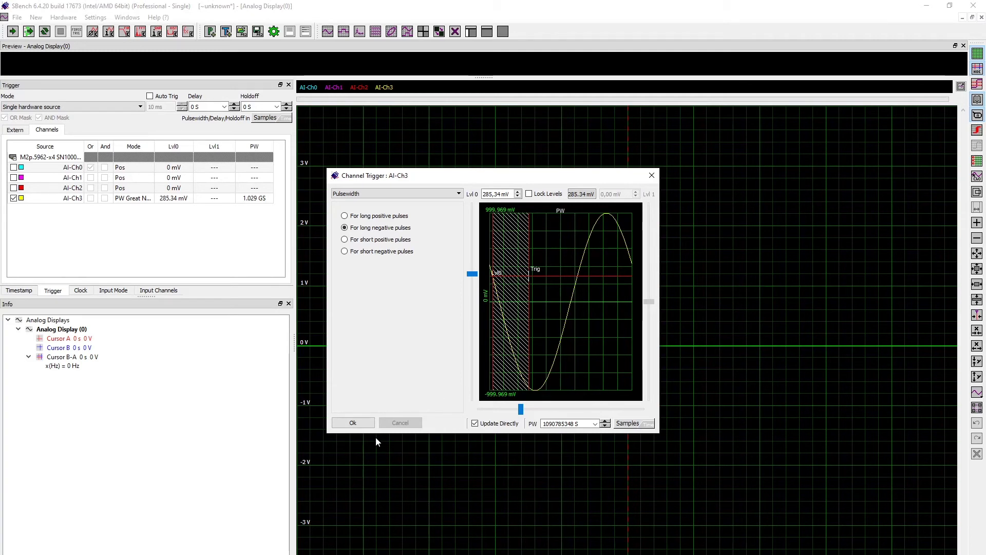
{"action": "left_click", "coordinate": [353, 422]}
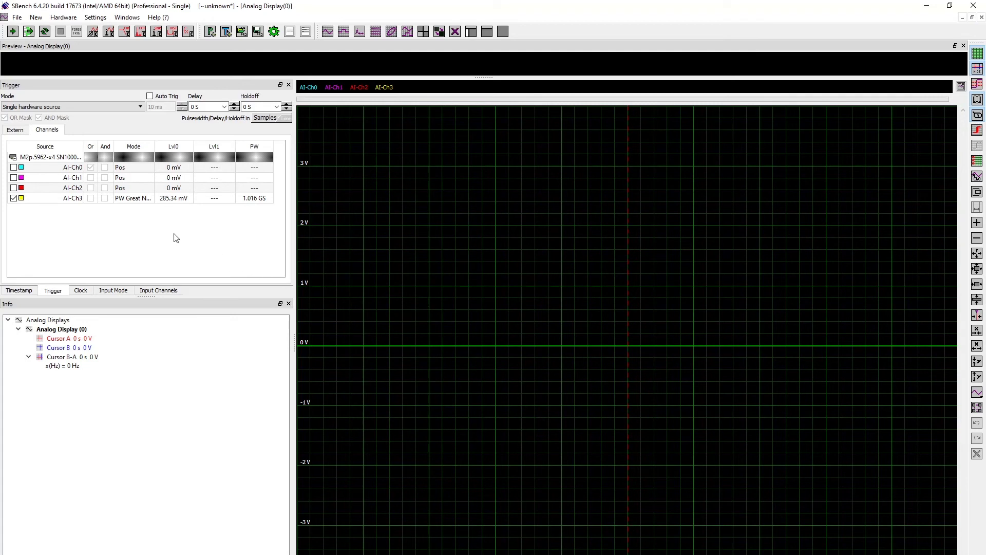
Review the trigger mode options and the editable Lvl0 value for AI-Ch3 directly in the channel table.
{"action": "left_click", "coordinate": [139, 200]}
{"action": "left_click", "coordinate": [138, 200]}
{"action": "left_click", "coordinate": [139, 198]}
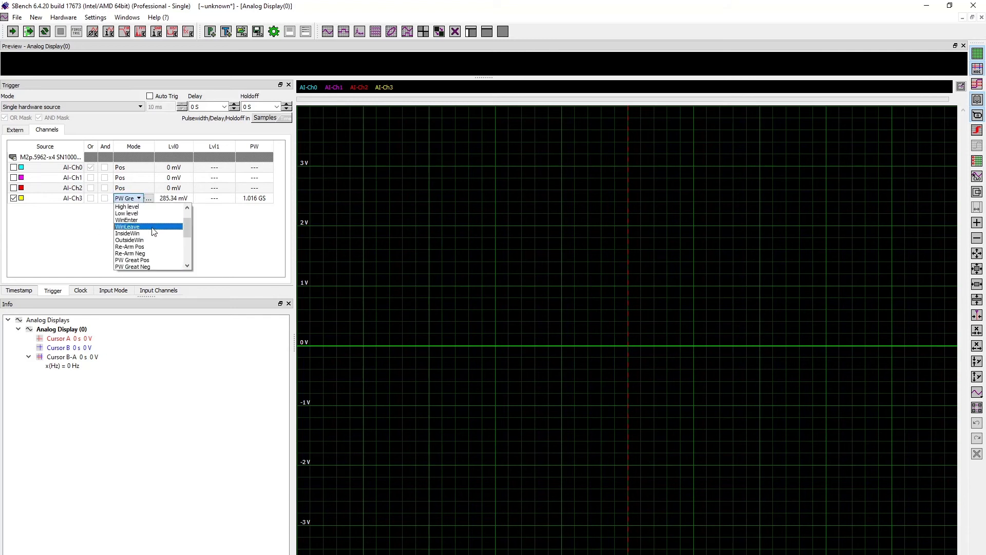
{"action": "scroll", "coordinate": [154, 241], "scroll_direction": "down", "scroll_amount": 3}
{"action": "scroll", "coordinate": [155, 241], "scroll_direction": "up", "scroll_amount": 3}
{"action": "left_click", "coordinate": [144, 248]}
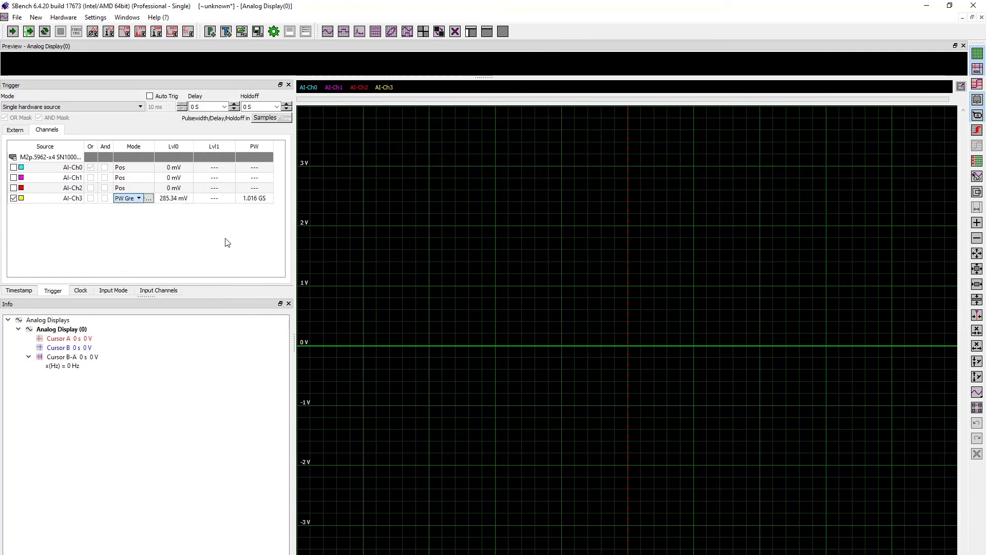
{"action": "left_click", "coordinate": [173, 199]}
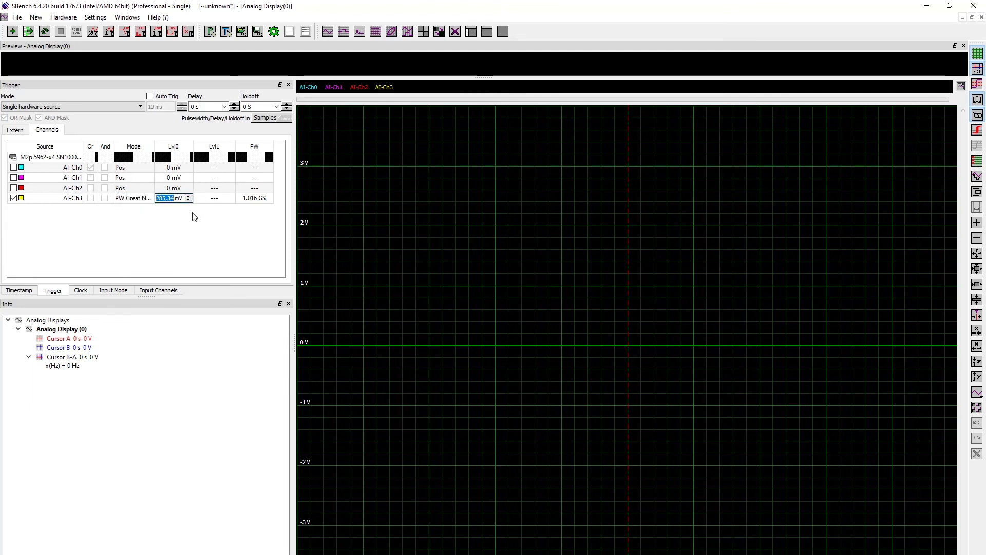
{"action": "left_click", "coordinate": [201, 239]}
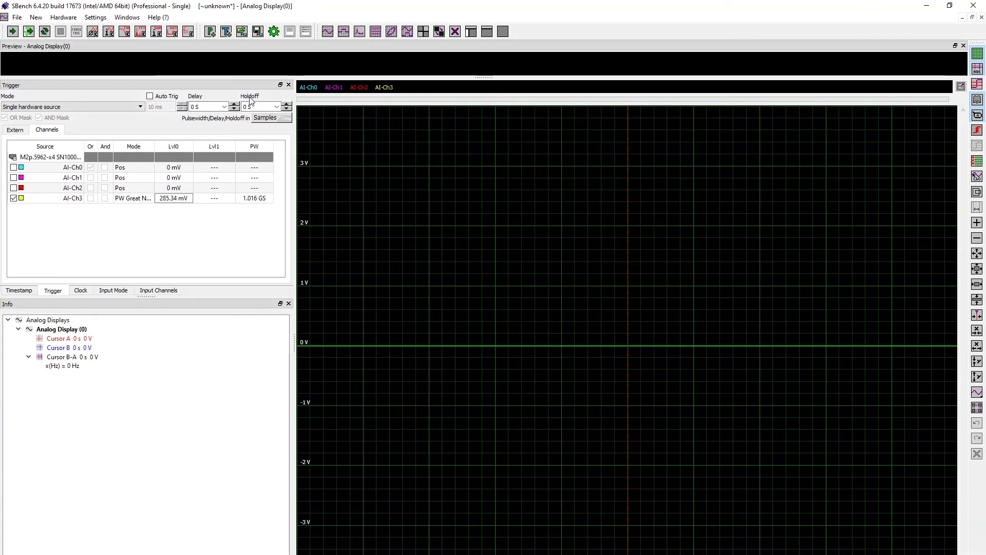
Enable Auto Trig for the single hardware source trigger.
{"action": "left_click", "coordinate": [349, 138]}
{"action": "left_click", "coordinate": [166, 96]}
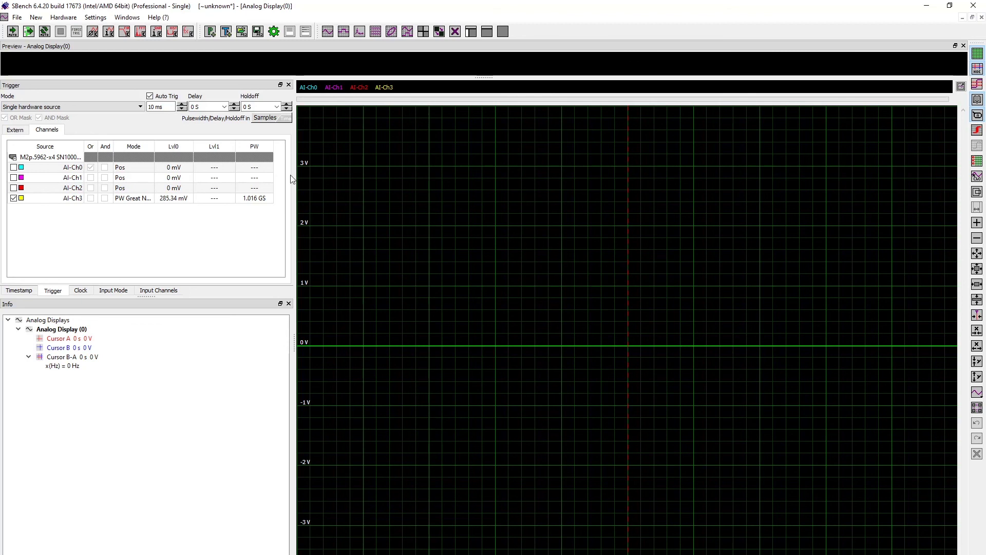
Switch the trigger mode back to Multiple hardware sources with AND/OR.
{"action": "left_click", "coordinate": [75, 107]}
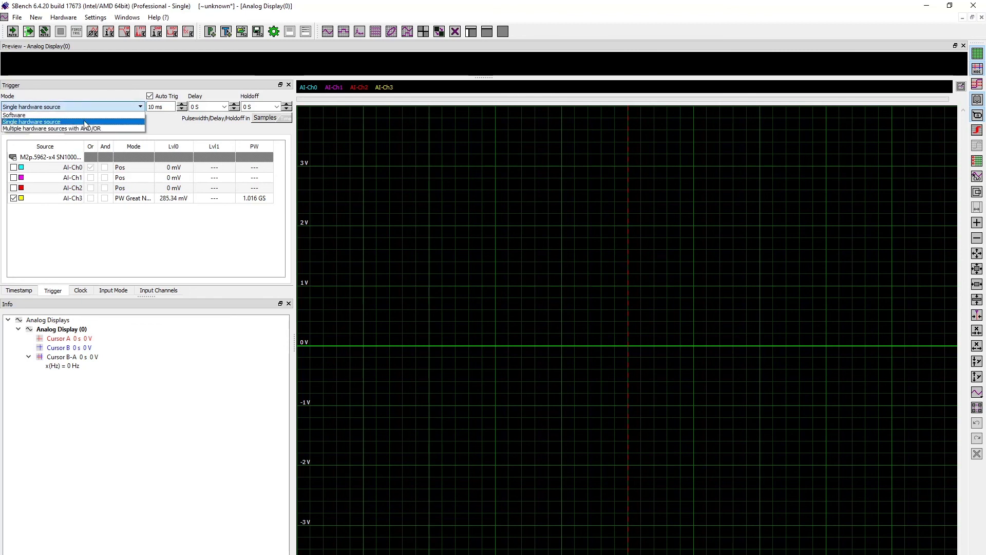
{"action": "left_click", "coordinate": [93, 128]}
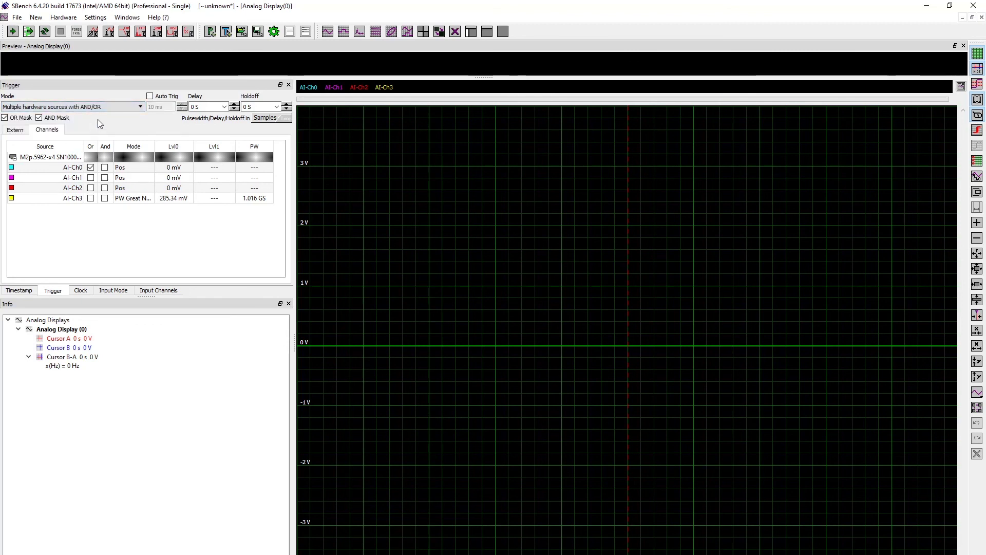
Disable and re-enable the OR Mask and the AND Mask one after the other.
{"action": "left_click", "coordinate": [21, 120]}
{"action": "left_click", "coordinate": [20, 120]}
{"action": "left_click", "coordinate": [56, 120]}
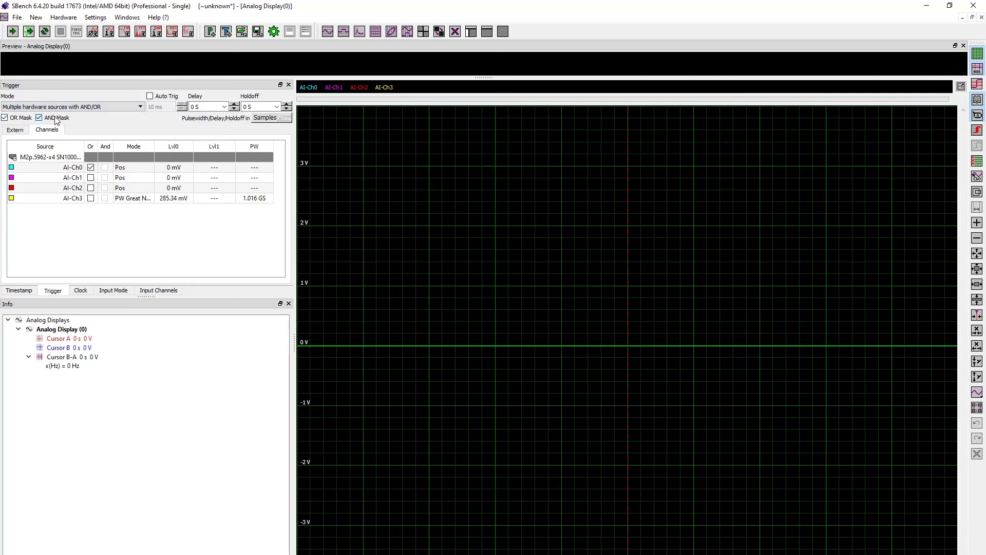
{"action": "left_click", "coordinate": [56, 119]}
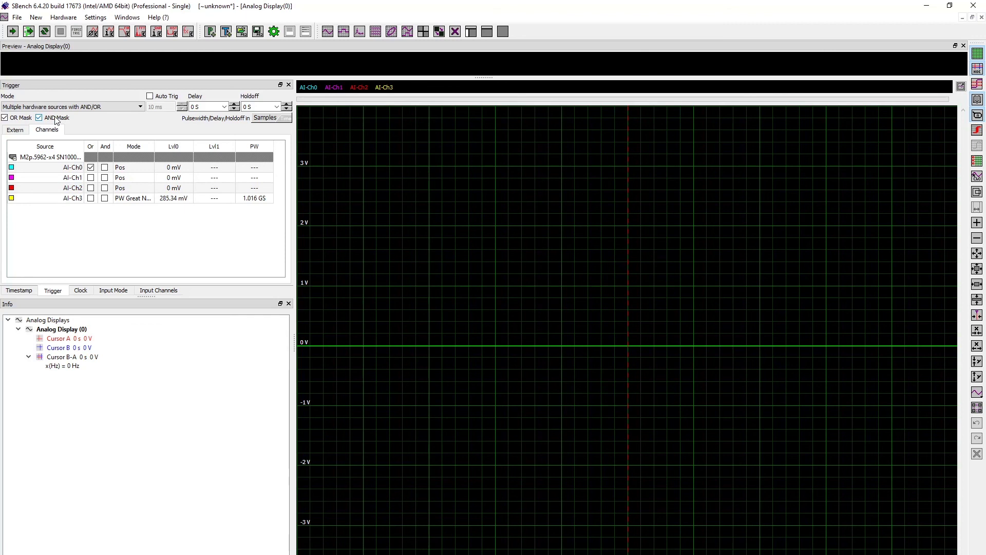